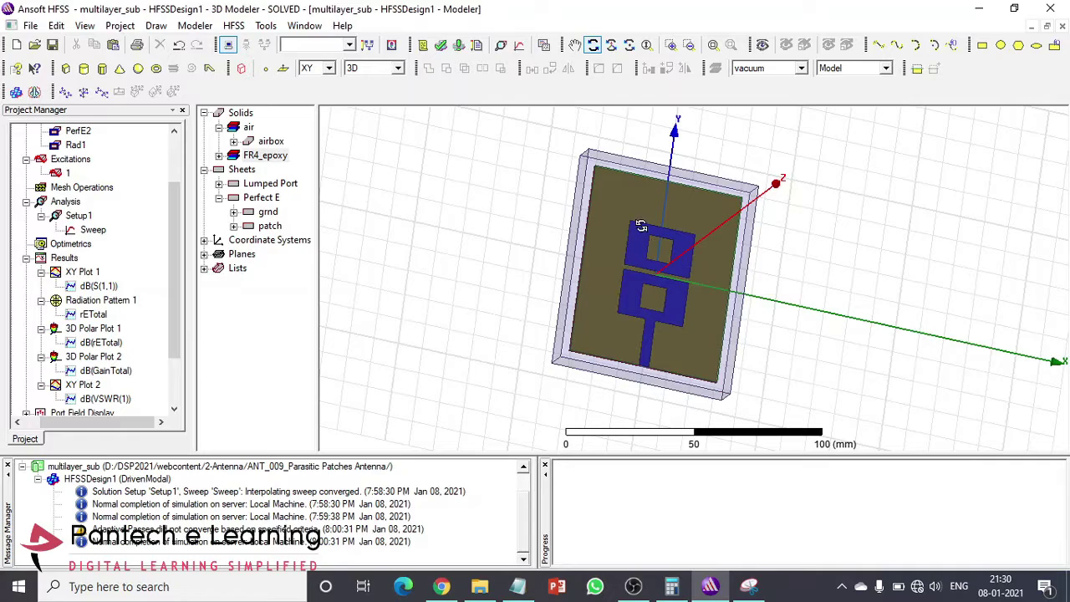
Hide the airbox in the 3D model view, leaving the substrate, patch, ground and port rectangle visible
{"action": "left_click_drag", "start_coordinate": [640, 225], "coordinate": [744, 247]}
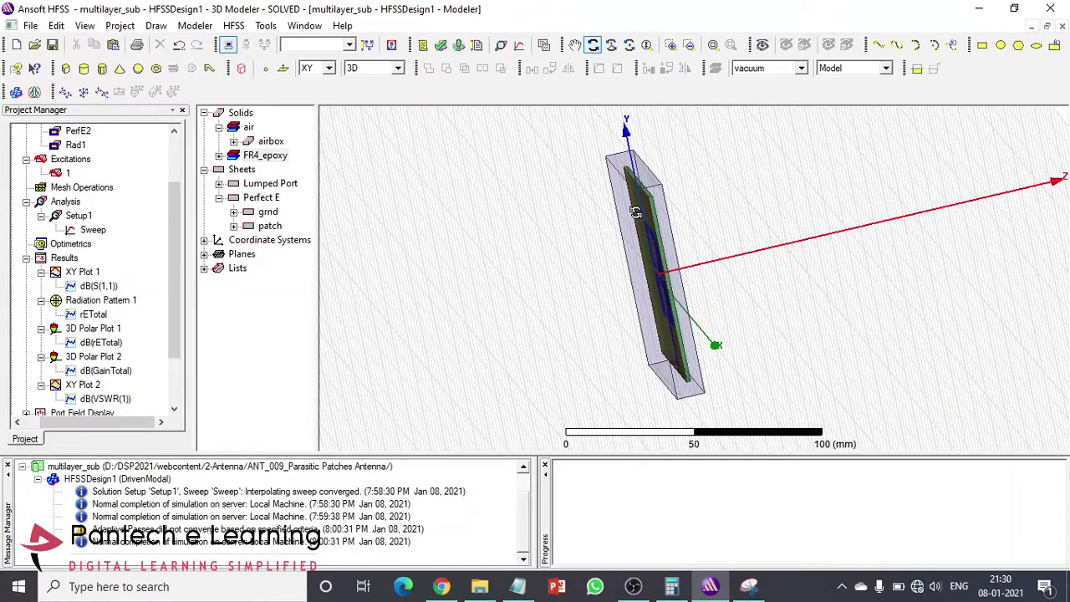
{"action": "left_click_drag", "start_coordinate": [639, 213], "coordinate": [508, 217]}
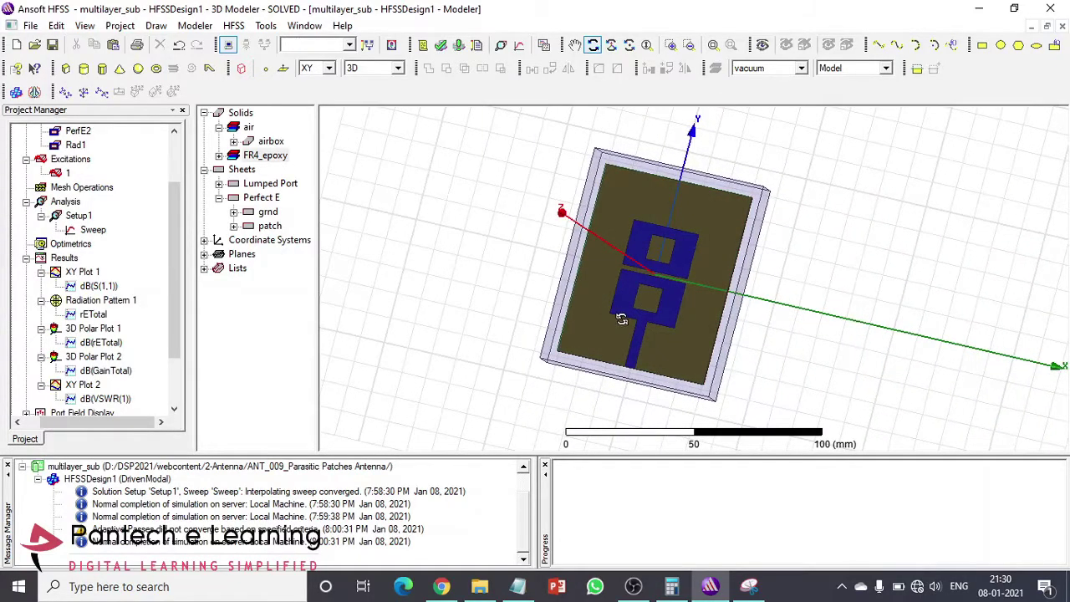
{"action": "left_click_drag", "start_coordinate": [621, 318], "coordinate": [626, 242]}
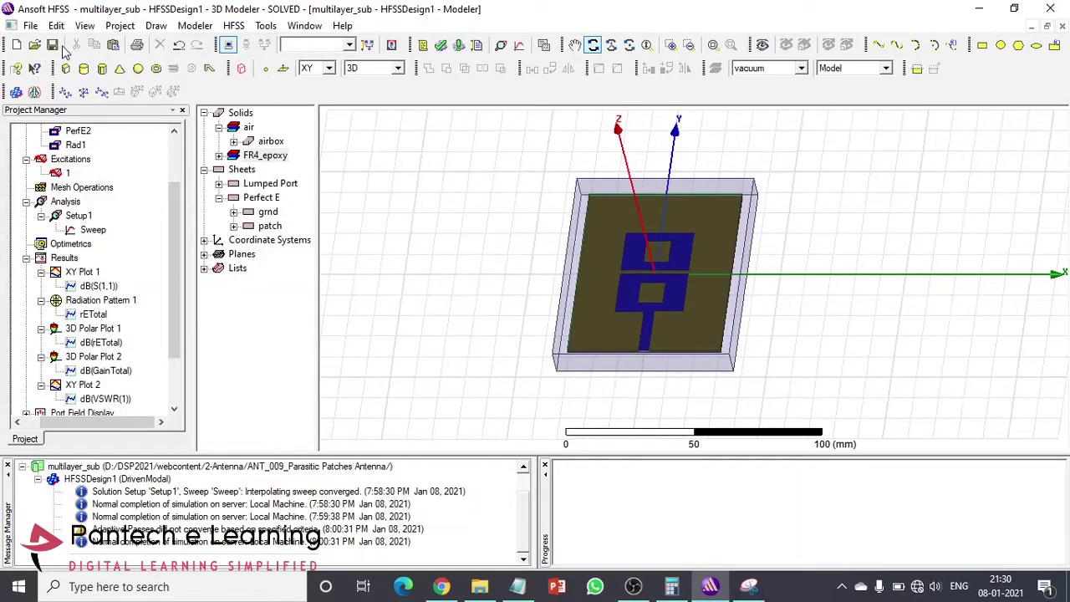
{"action": "left_click", "coordinate": [84, 25]}
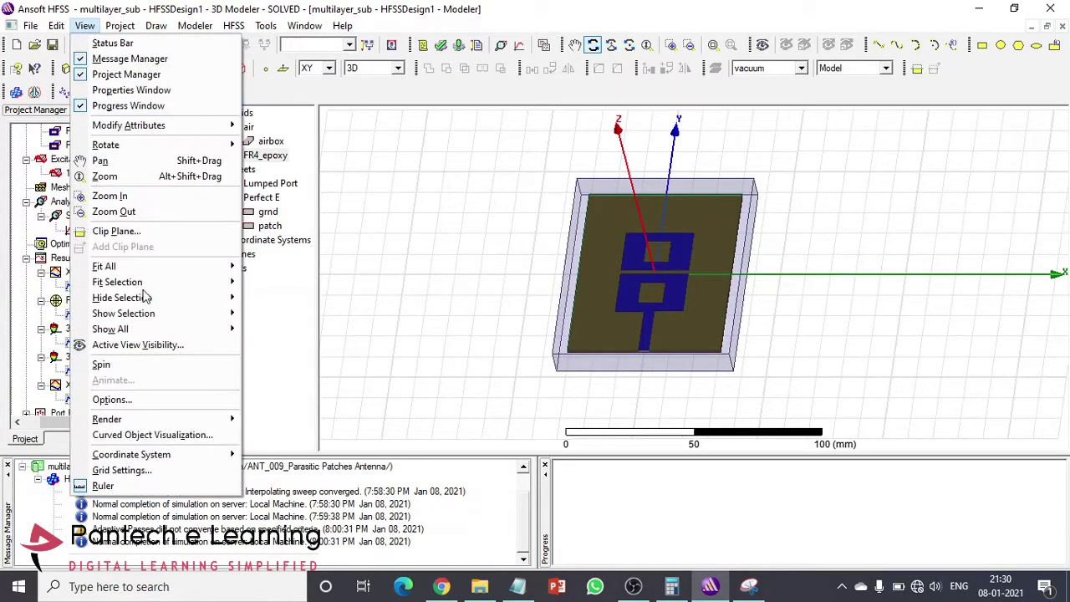
{"action": "left_click", "coordinate": [157, 345]}
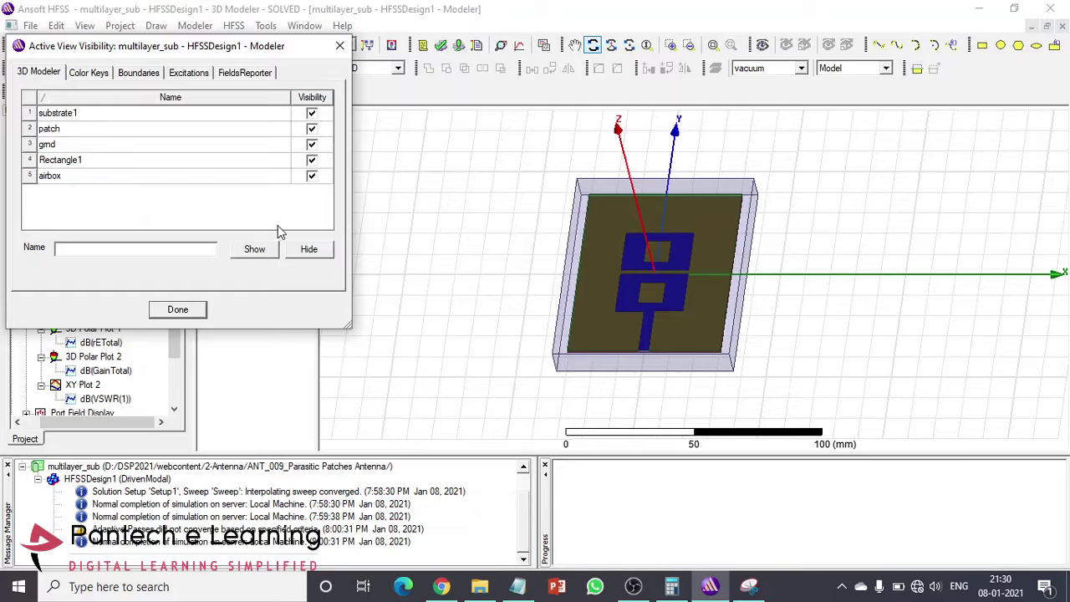
{"action": "left_click", "coordinate": [311, 158]}
{"action": "left_click", "coordinate": [312, 177]}
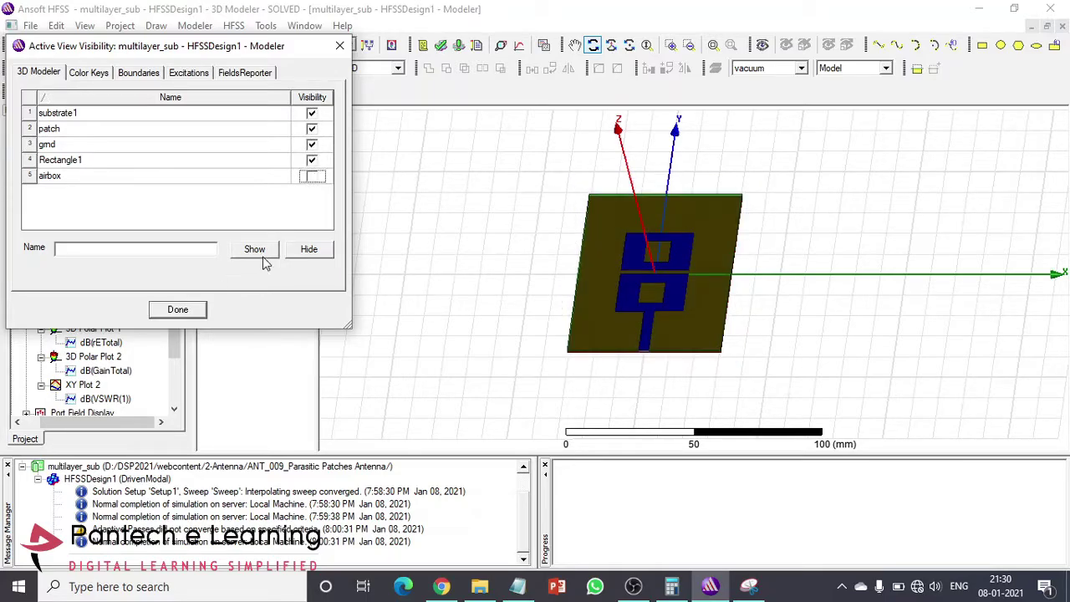
{"action": "left_click", "coordinate": [177, 309]}
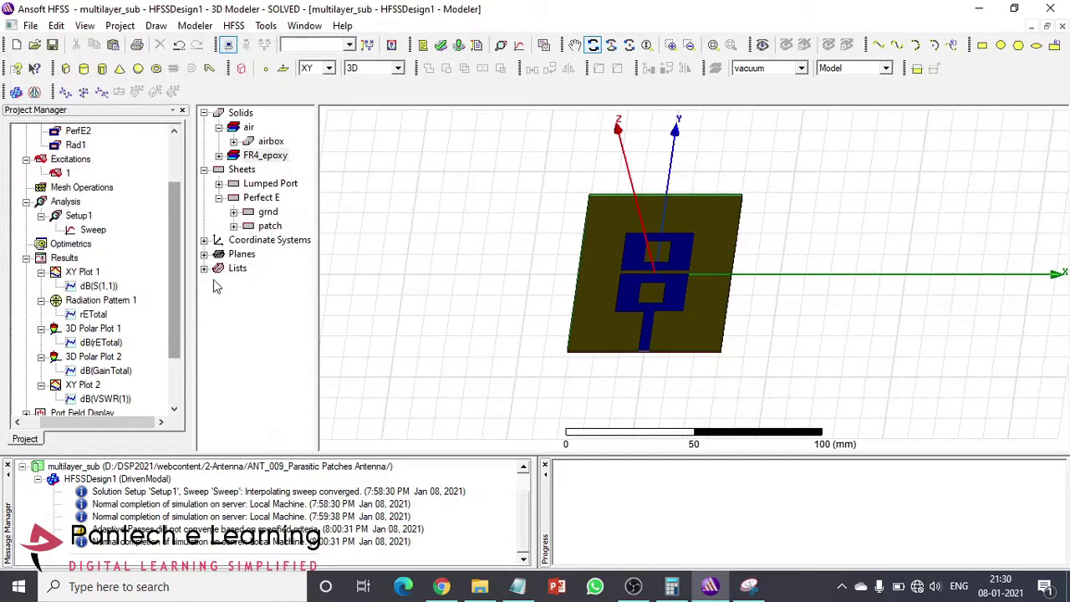
Examine the two slotted patches, the gap between them and the feed line on the substrate from several angles up close
{"action": "left_click_drag", "start_coordinate": [610, 241], "coordinate": [682, 258]}
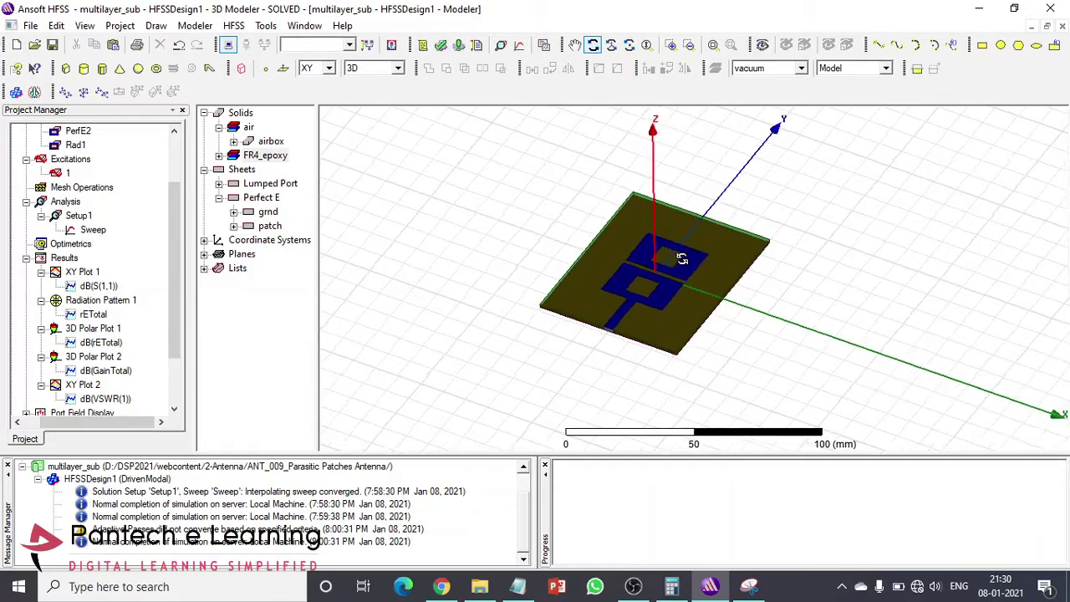
{"action": "left_click", "coordinate": [672, 46]}
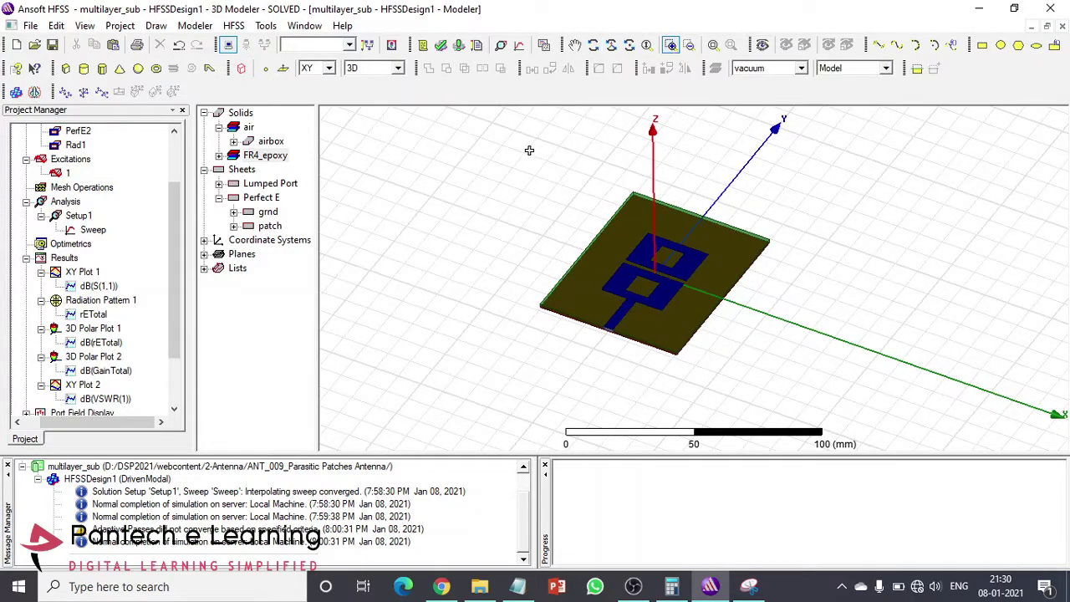
{"action": "left_click_drag", "start_coordinate": [504, 148], "coordinate": [881, 385]}
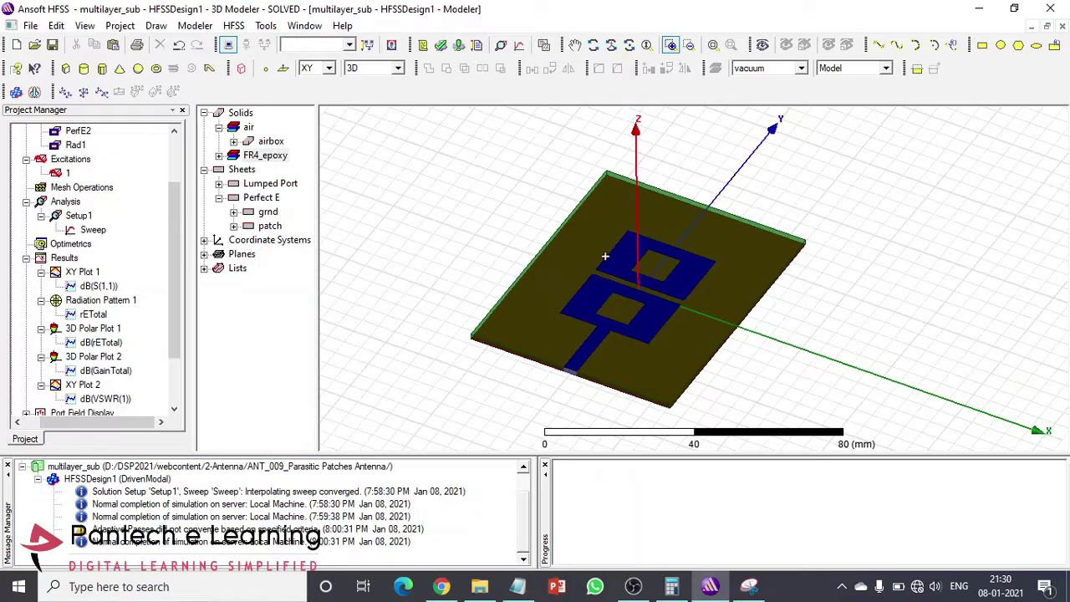
{"action": "left_click_drag", "start_coordinate": [476, 165], "coordinate": [851, 409]}
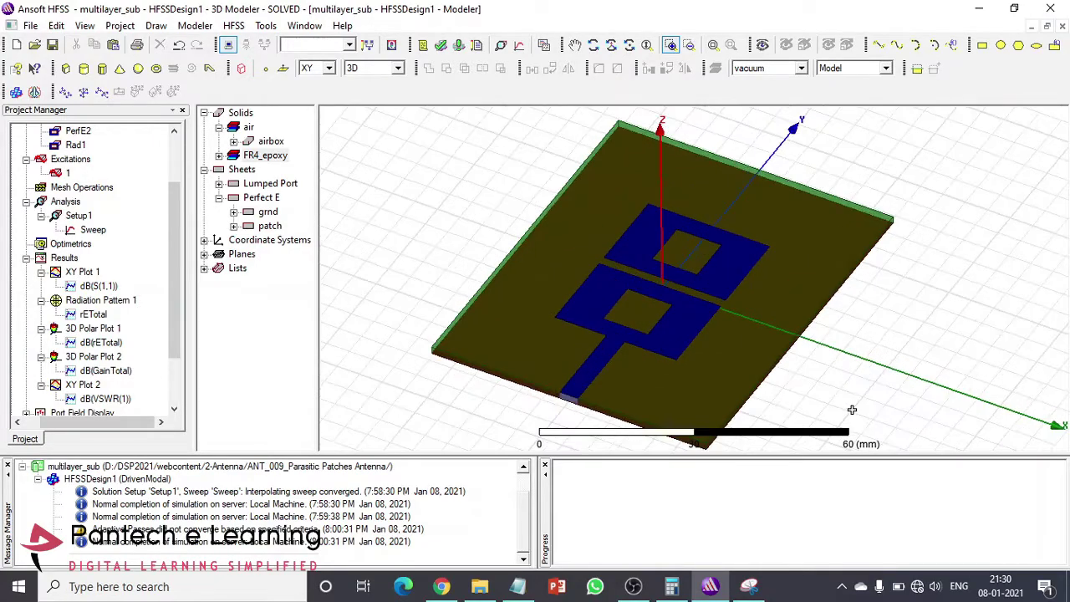
{"action": "left_click", "coordinate": [591, 45]}
{"action": "left_click_drag", "start_coordinate": [640, 259], "coordinate": [738, 265]}
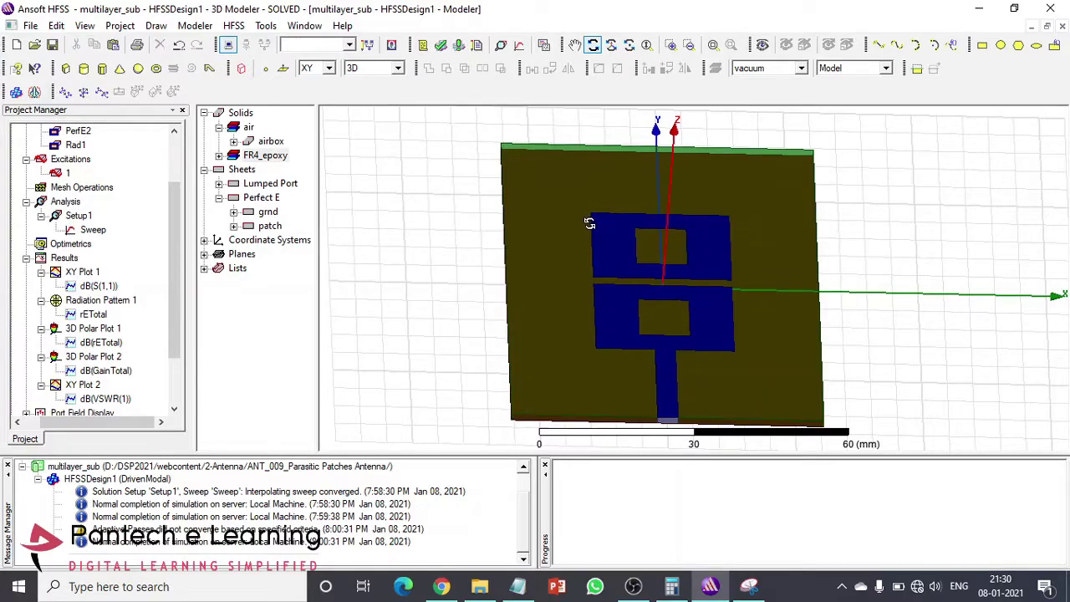
{"action": "left_click_drag", "start_coordinate": [585, 219], "coordinate": [617, 190]}
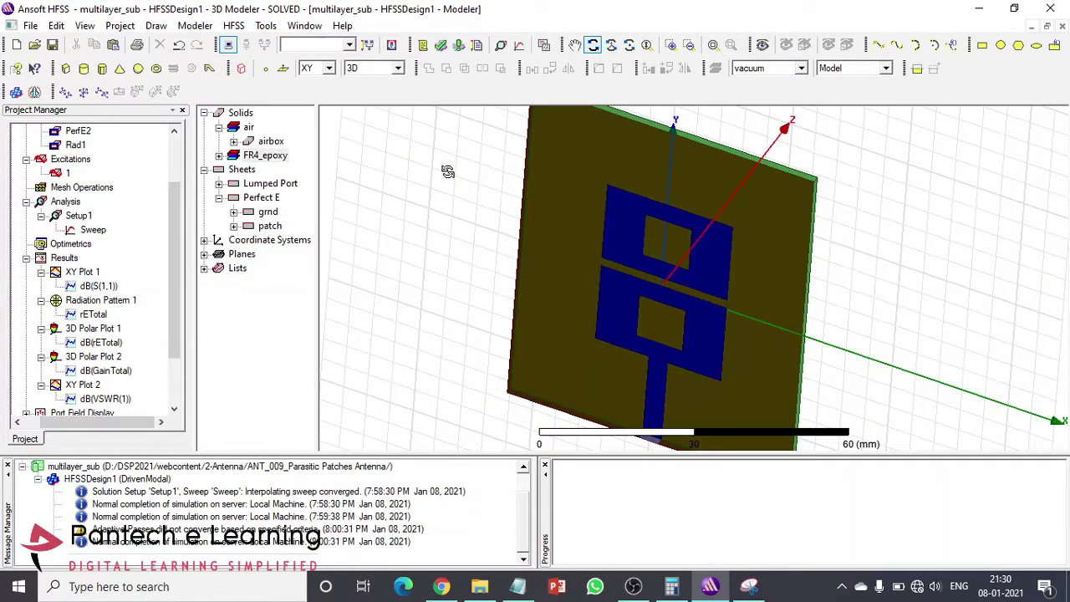
Open the dB(S(1,1)) plot and place a marker at the curve's deepest dip, at about 3.34 GHz
{"action": "double_click", "coordinate": [105, 286]}
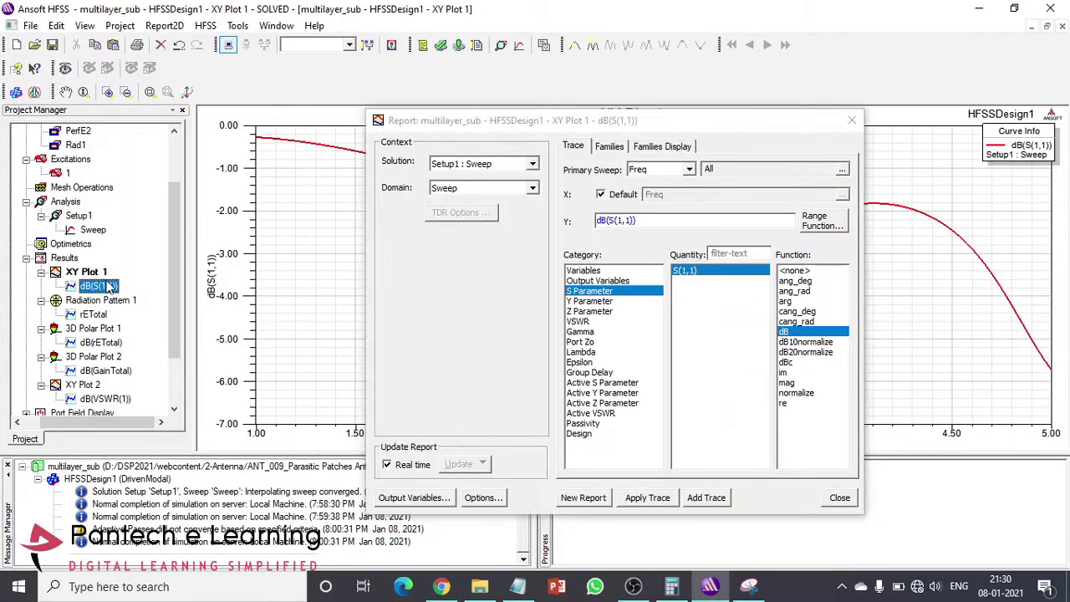
{"action": "left_click", "coordinate": [852, 120]}
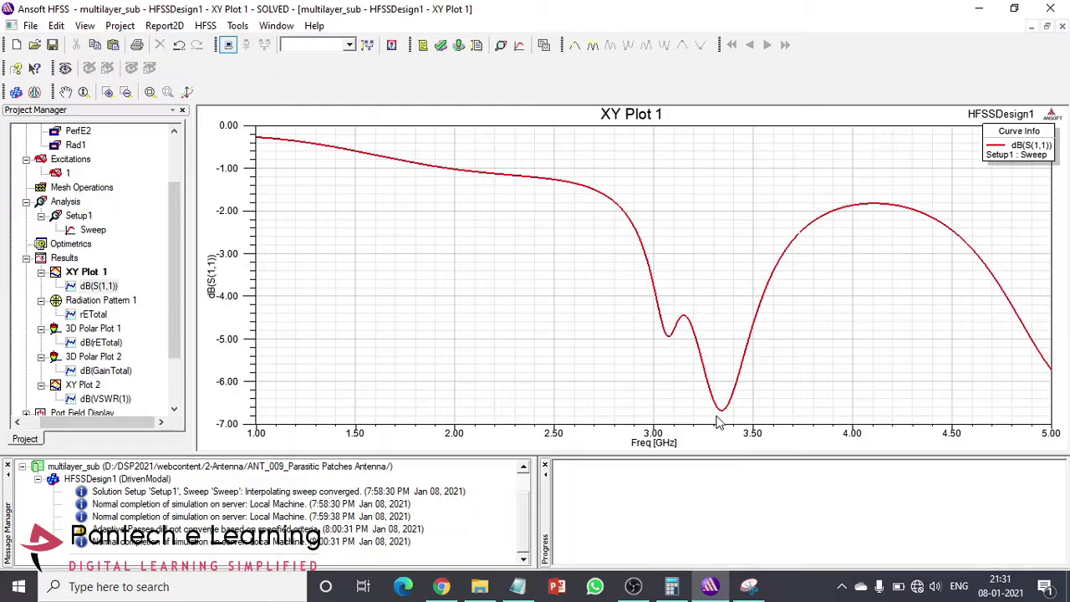
{"action": "left_click", "coordinate": [575, 49]}
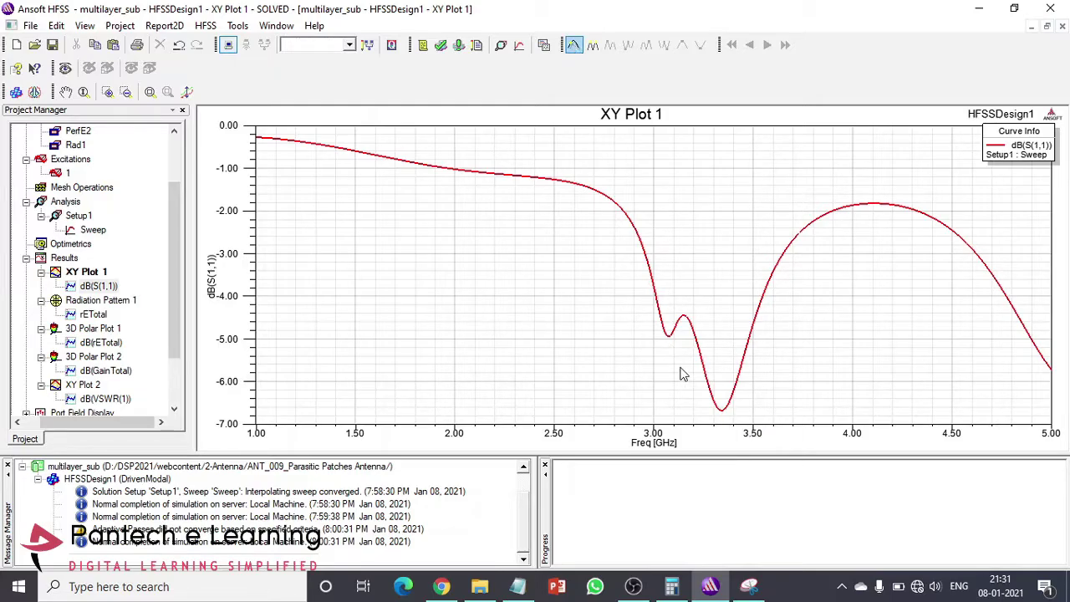
{"action": "left_click", "coordinate": [722, 408]}
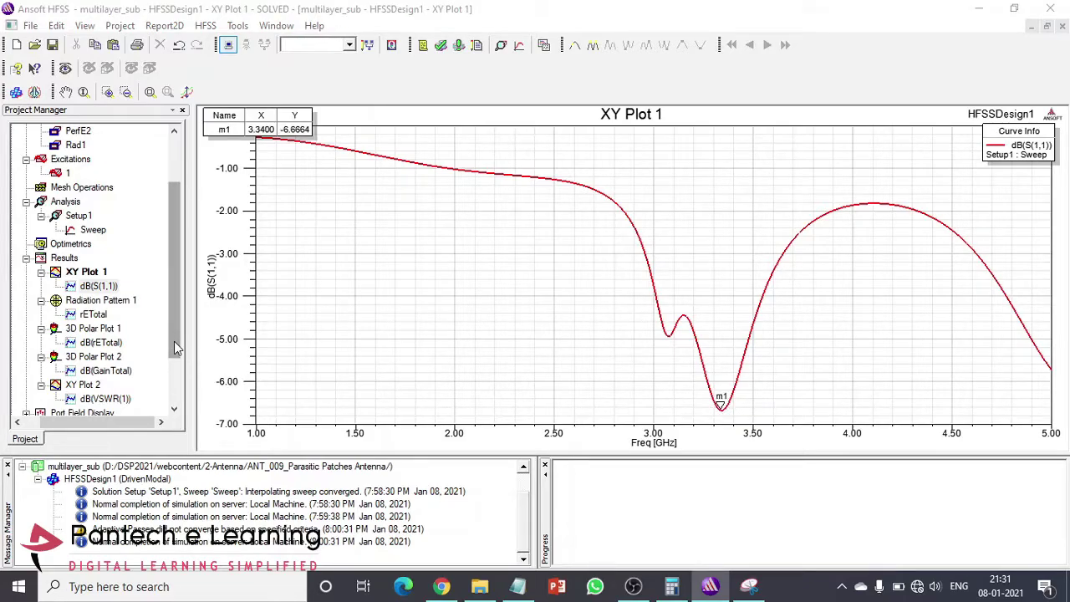
Open the rETotal plot of Radiation Pattern 1, hide its Phi 90deg trace and select the remaining Phi 0deg trace
{"action": "scroll", "coordinate": [176, 350], "scroll_direction": "down", "scroll_amount": 1}
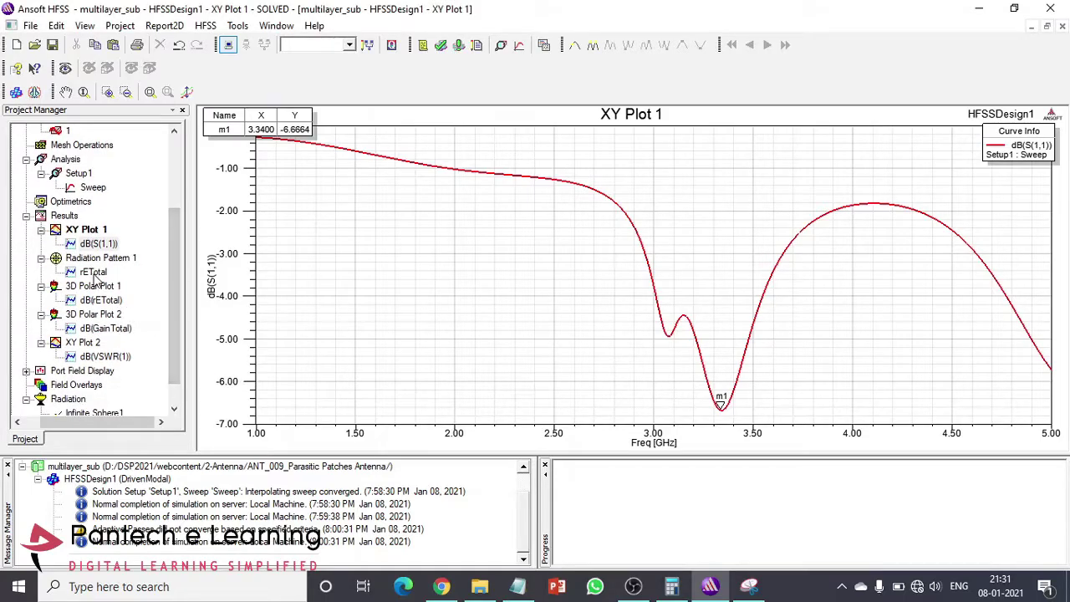
{"action": "double_click", "coordinate": [94, 274]}
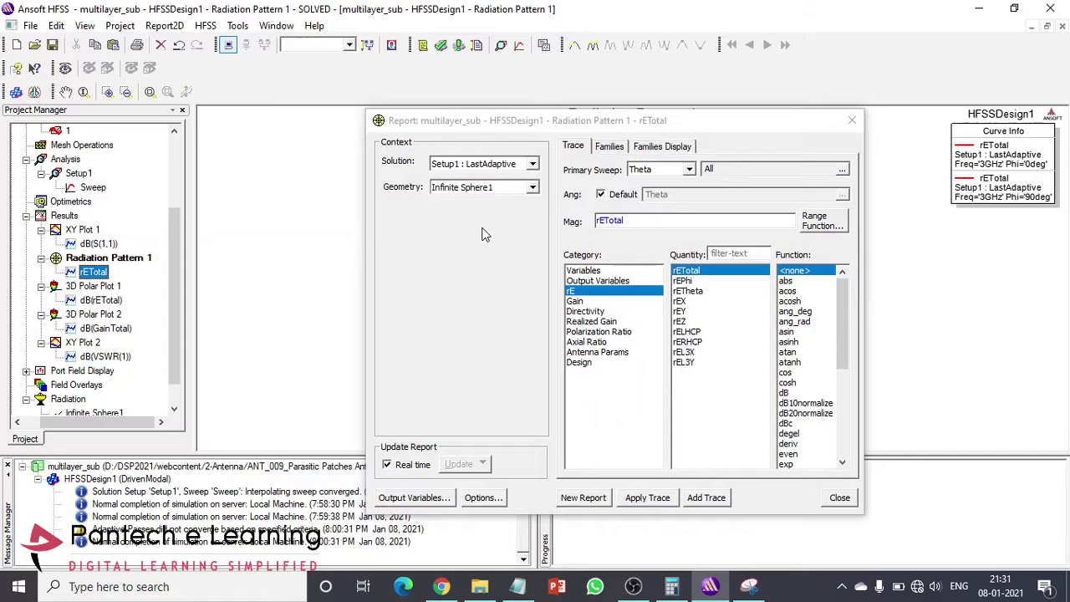
{"action": "left_click", "coordinate": [851, 121]}
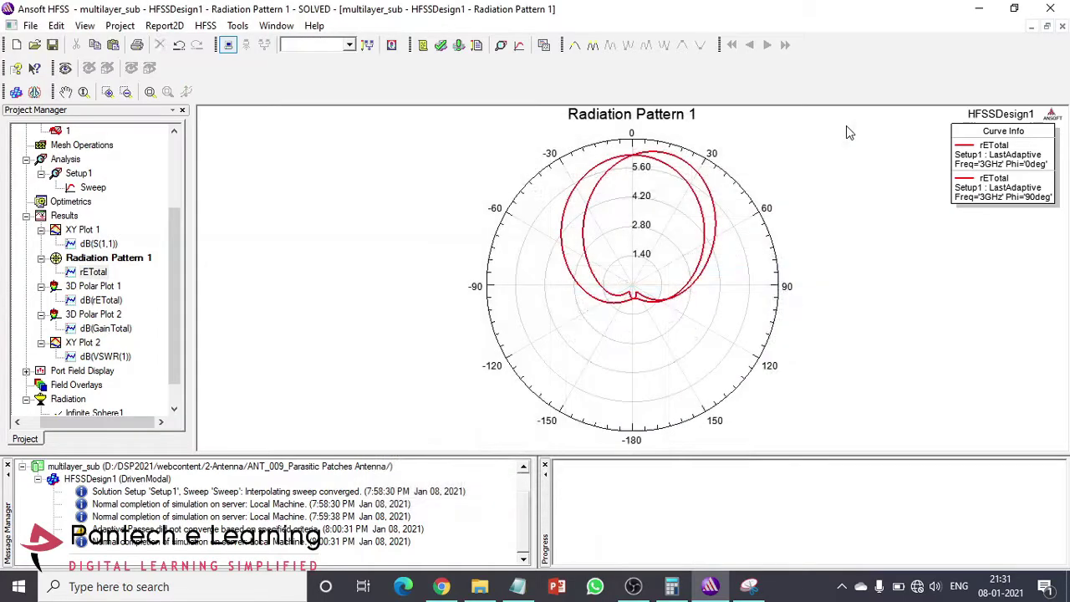
{"action": "right_click", "coordinate": [1000, 186]}
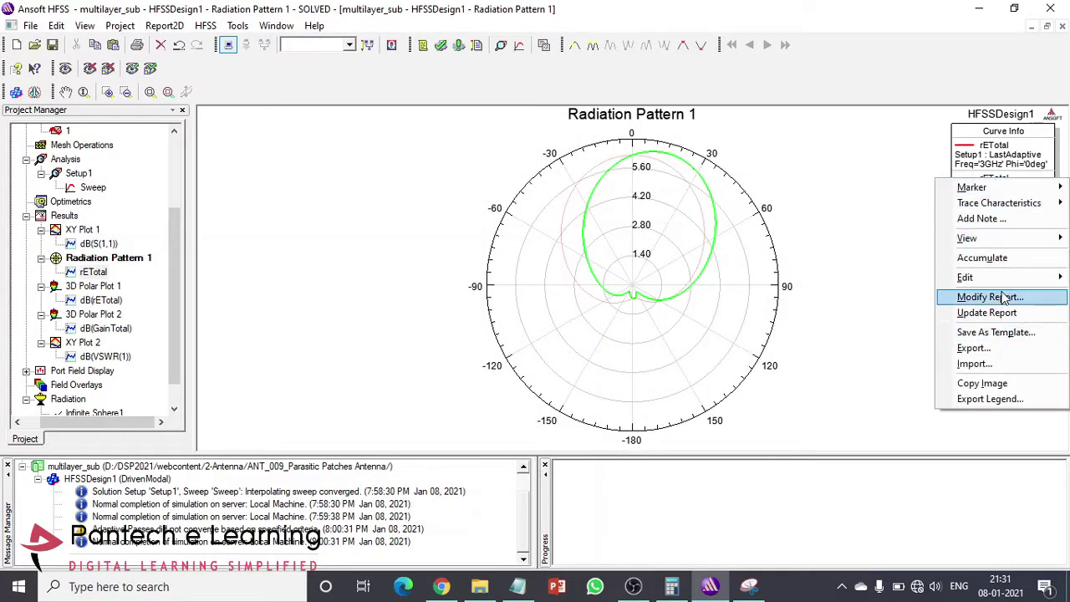
{"action": "mouse_move", "coordinate": [1007, 248]}
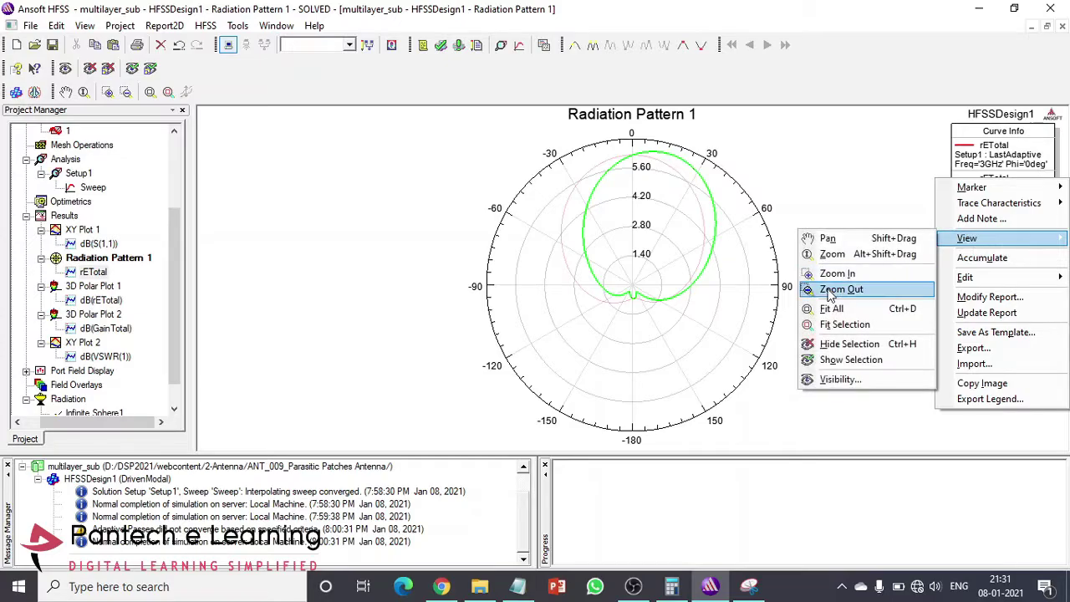
{"action": "left_click", "coordinate": [848, 344]}
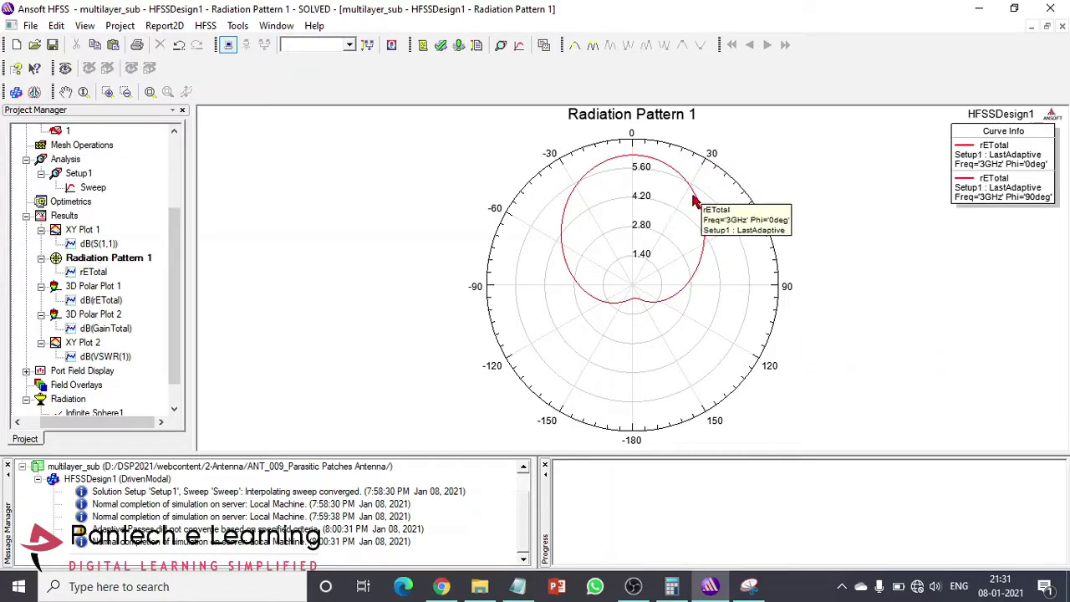
{"action": "left_click", "coordinate": [700, 206]}
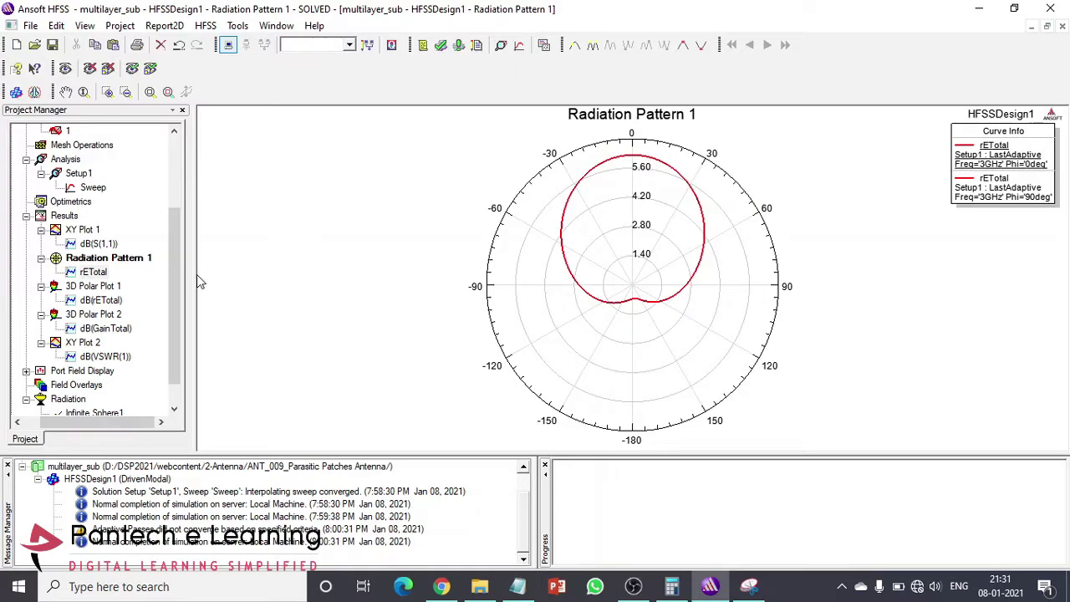
Open the 3D polar plot of dB(rETotal), rotate the pattern and move the colour legend close beside it
{"action": "double_click", "coordinate": [103, 301]}
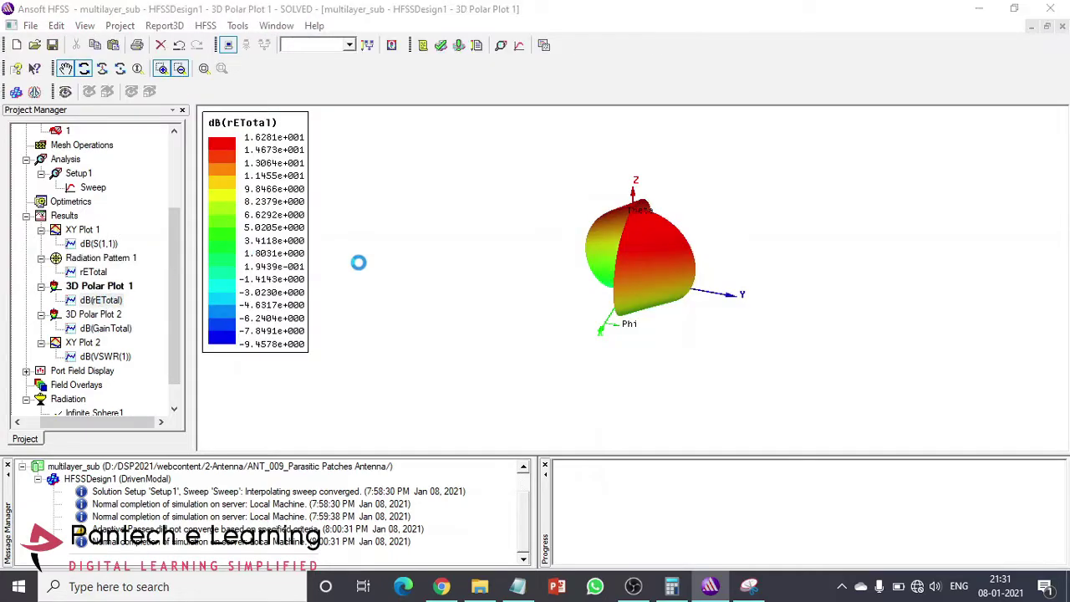
{"action": "left_click", "coordinate": [852, 121]}
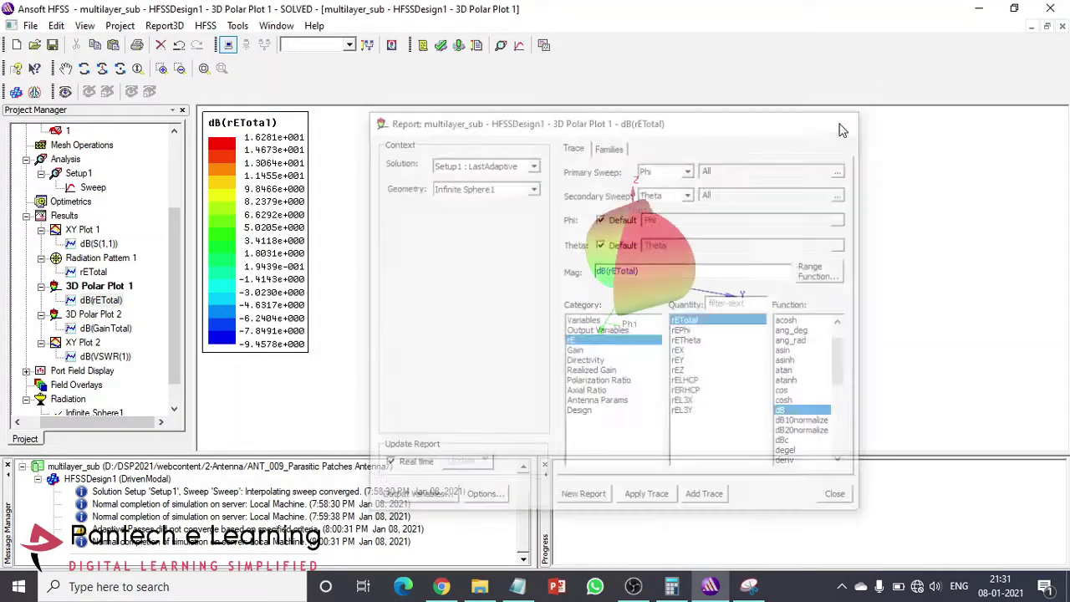
{"action": "left_click_drag", "start_coordinate": [281, 122], "coordinate": [447, 155]}
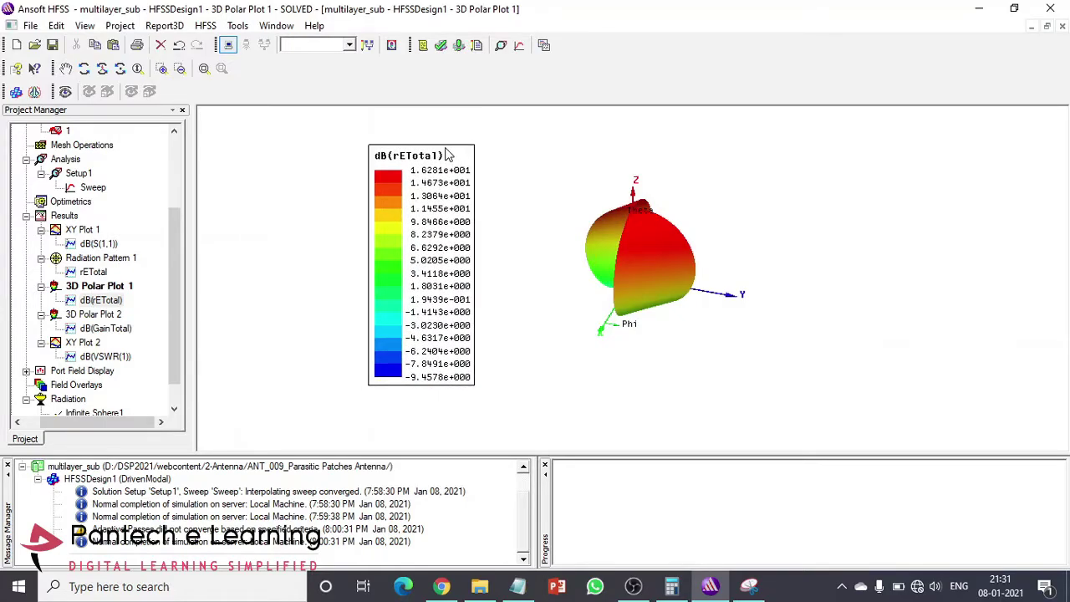
{"action": "left_click", "coordinate": [84, 69]}
{"action": "left_click_drag", "start_coordinate": [657, 268], "coordinate": [645, 216]}
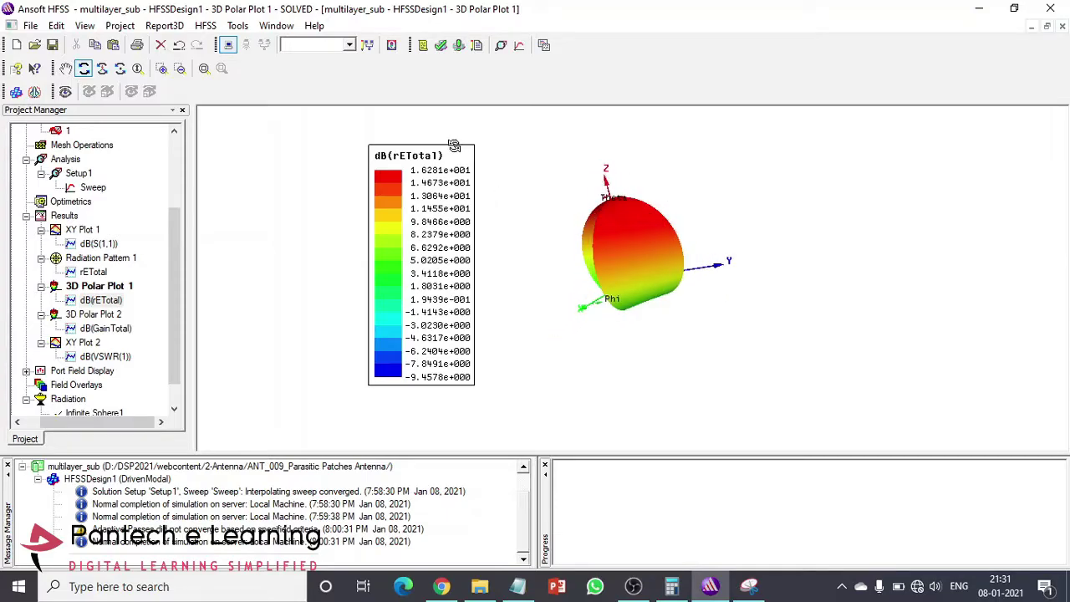
{"action": "key", "text": "Escape"}
{"action": "left_click_drag", "start_coordinate": [451, 159], "coordinate": [500, 170]}
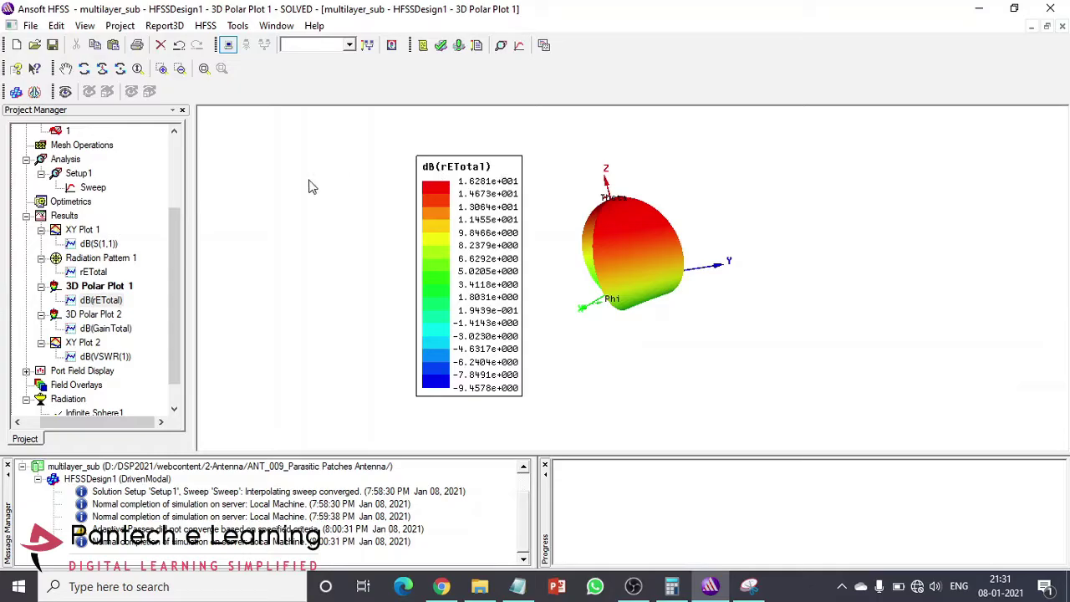
Open the 3D polar plot of dB(GainTotal), place its colour legend beside the pattern and rotate the pattern
{"action": "double_click", "coordinate": [113, 329]}
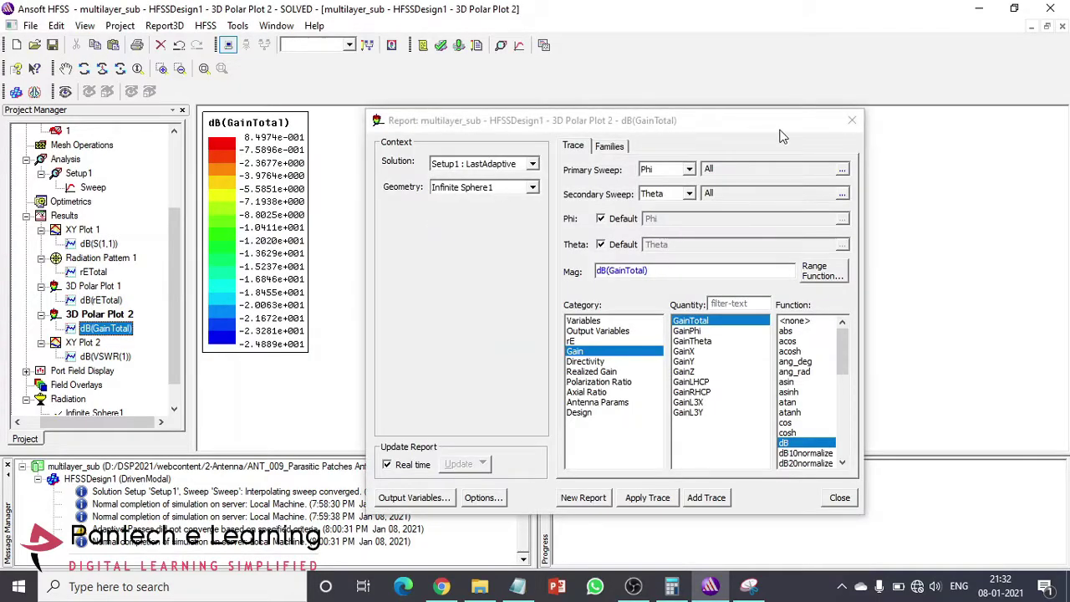
{"action": "left_click", "coordinate": [852, 121]}
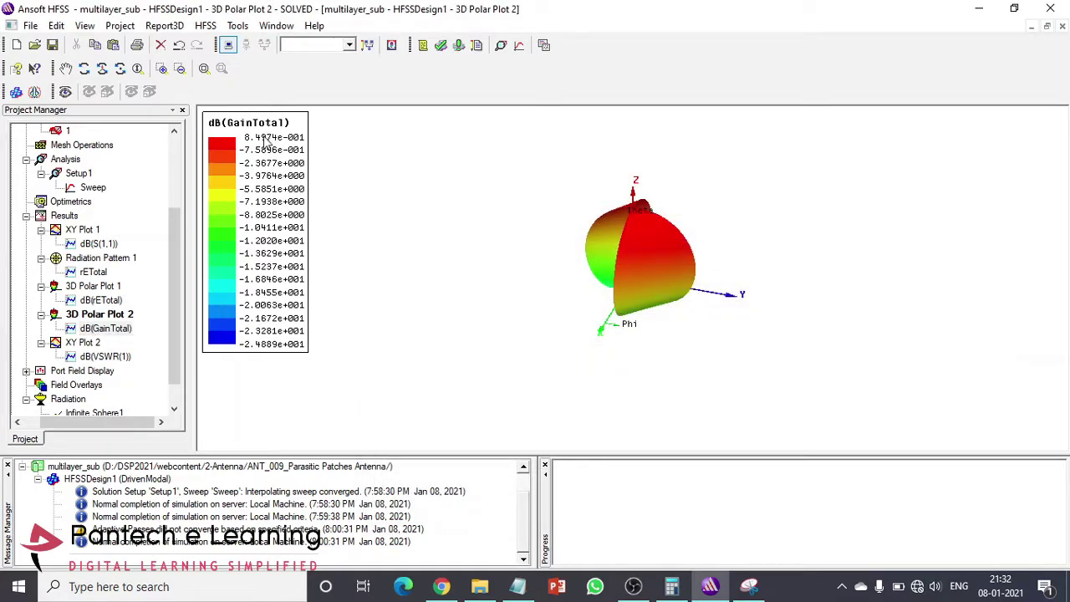
{"action": "left_click_drag", "start_coordinate": [264, 139], "coordinate": [505, 171]}
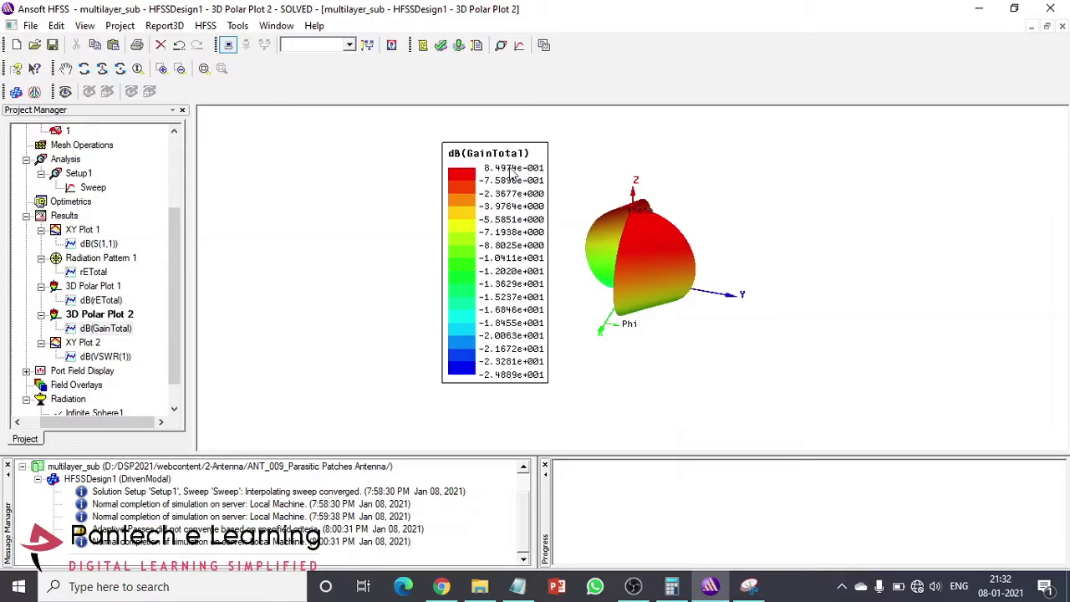
{"action": "left_click", "coordinate": [84, 68]}
{"action": "left_click_drag", "start_coordinate": [693, 256], "coordinate": [695, 208]}
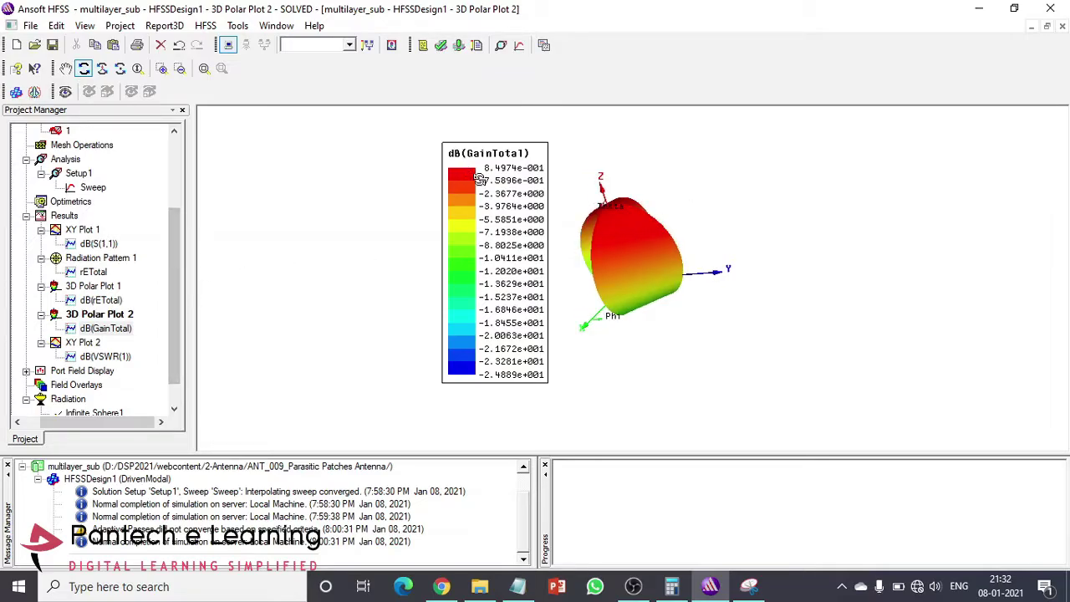
{"action": "key", "text": "Escape"}
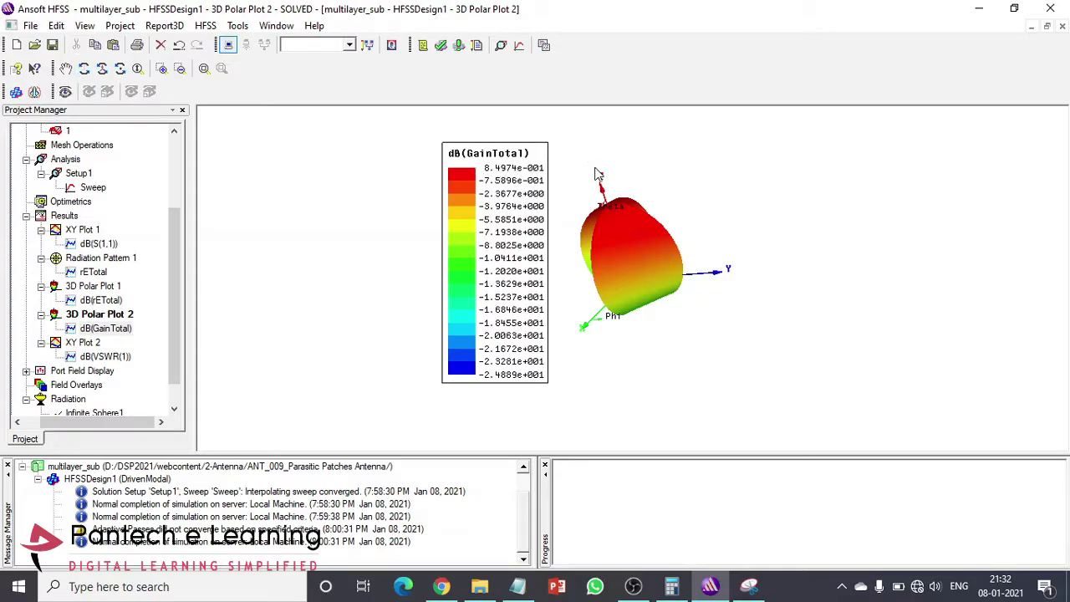
Open the dB(VSWR(1)) plot of XY Plot 2 and dismiss its report settings to view the full curve
{"action": "double_click", "coordinate": [112, 356]}
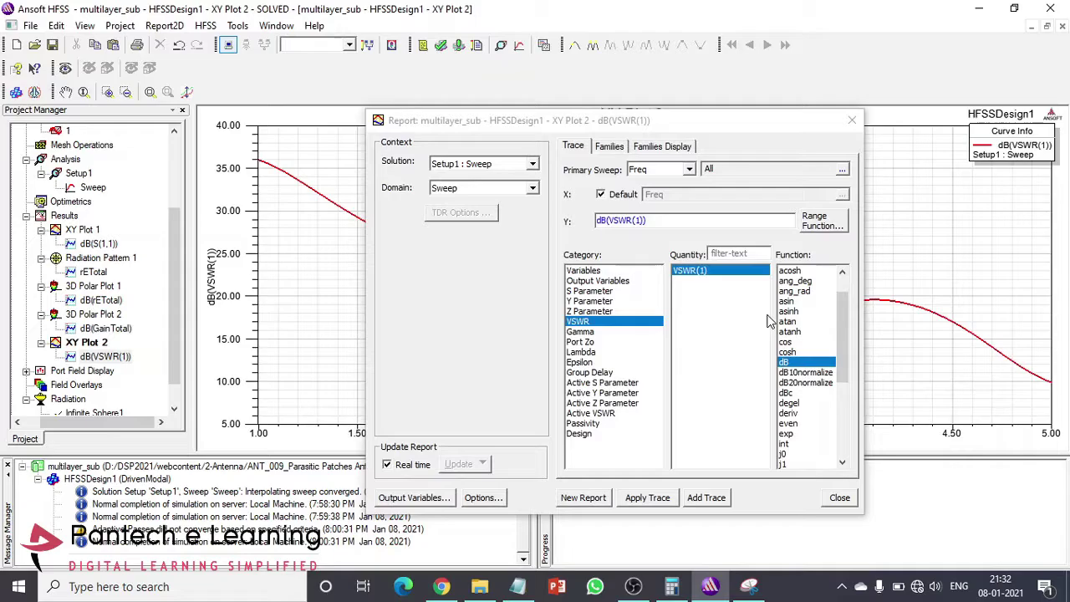
{"action": "left_click", "coordinate": [852, 119]}
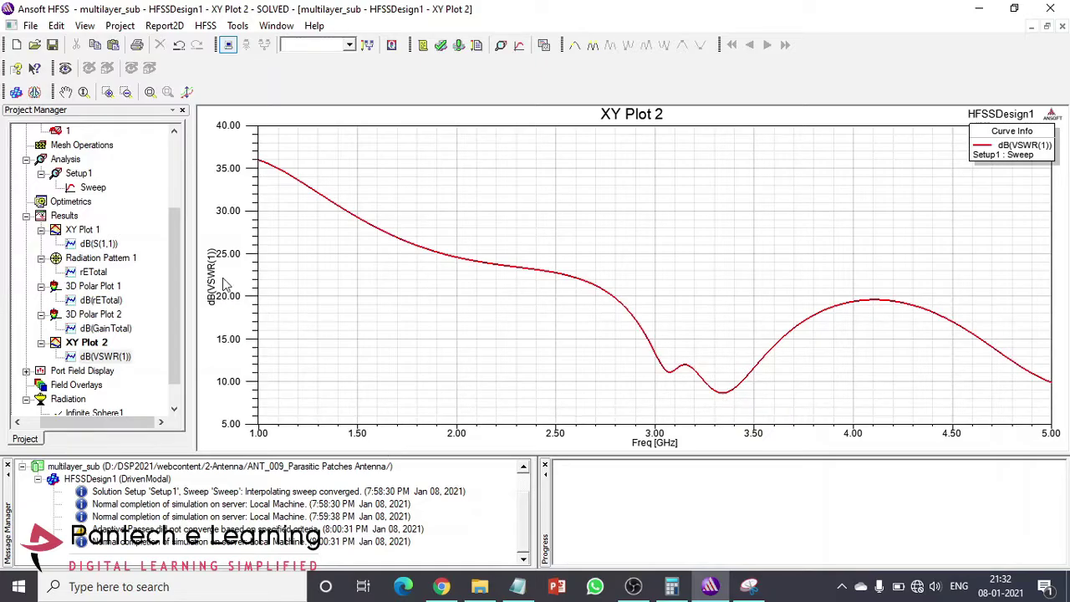
Close the VSWR, gain, rETotal, radiation pattern and S(1,1) plot windows to return to the 3D antenna model
{"action": "left_click", "coordinate": [1062, 28]}
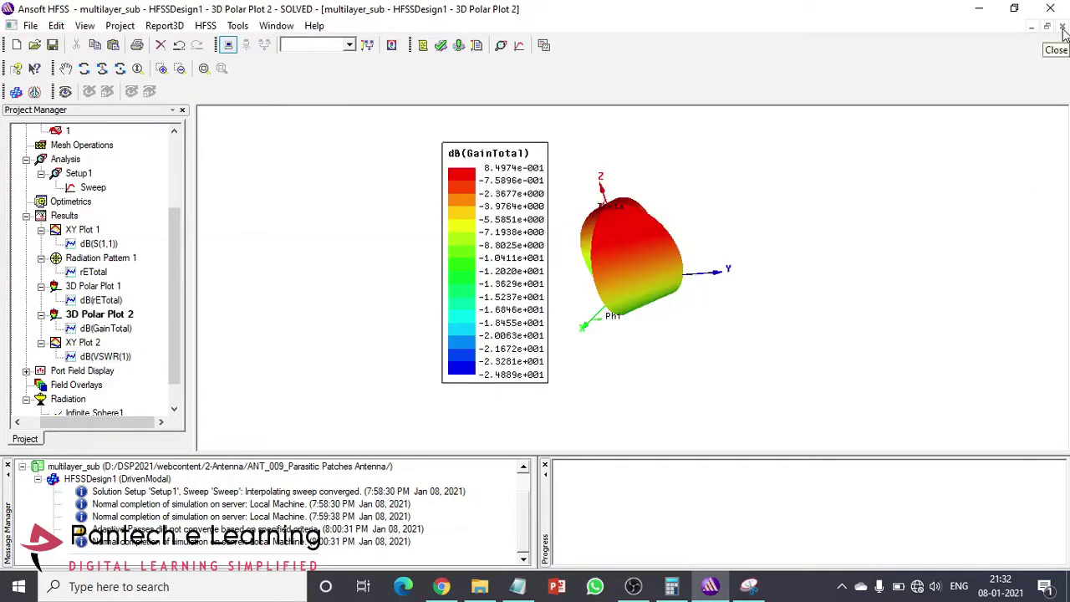
{"action": "left_click", "coordinate": [1063, 28]}
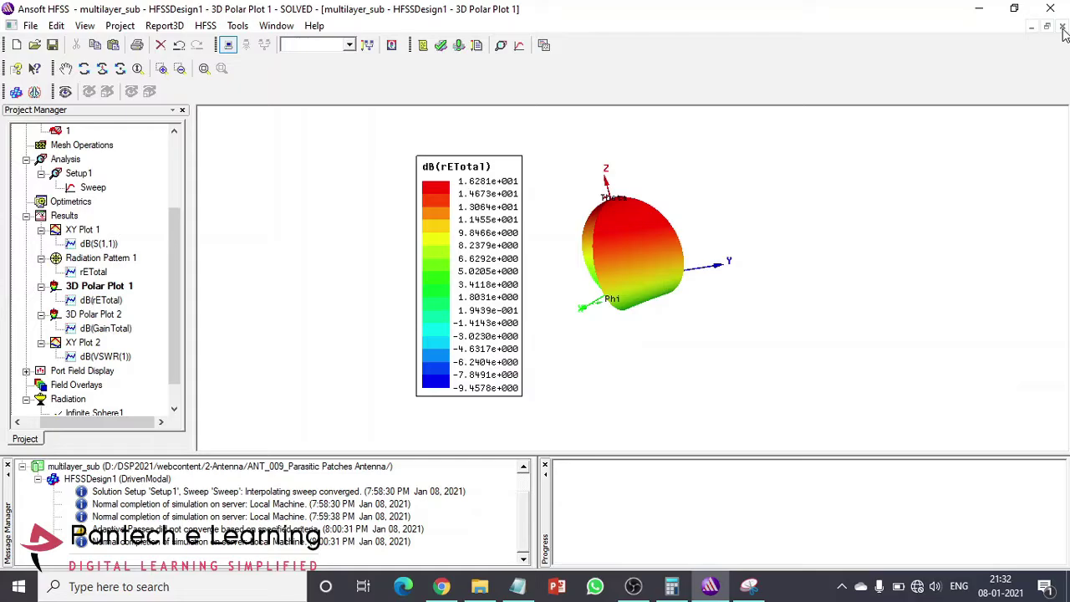
{"action": "left_click", "coordinate": [1063, 28]}
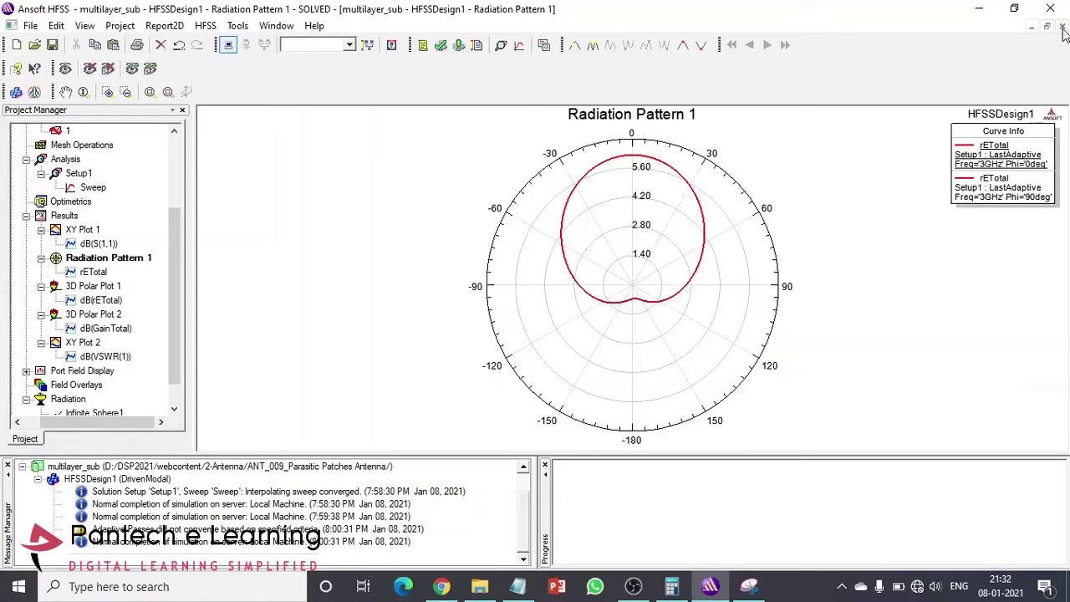
{"action": "left_click", "coordinate": [1063, 28]}
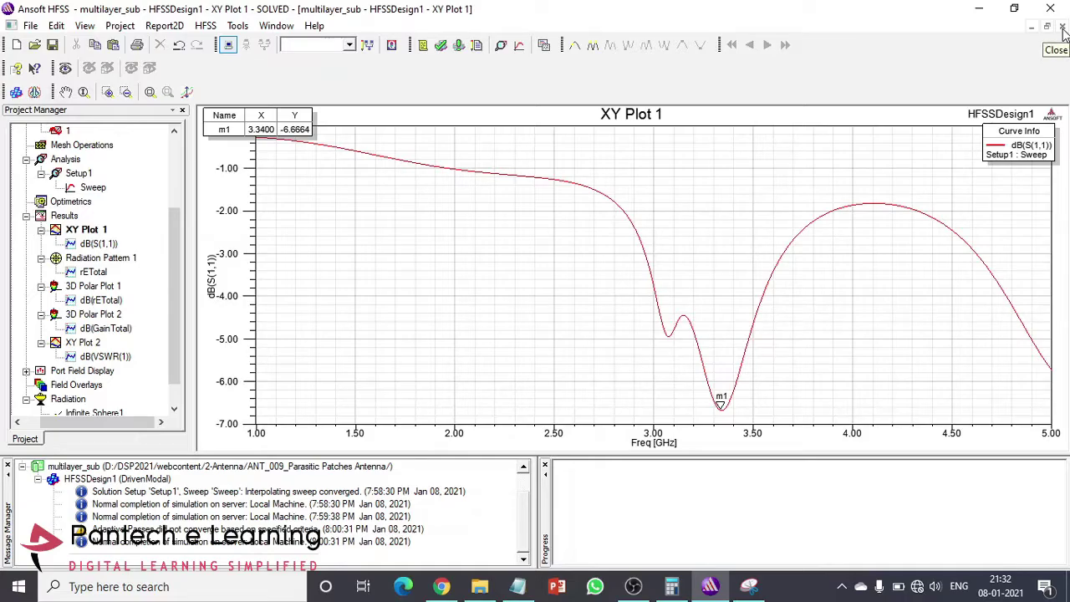
{"action": "left_click", "coordinate": [1062, 28]}
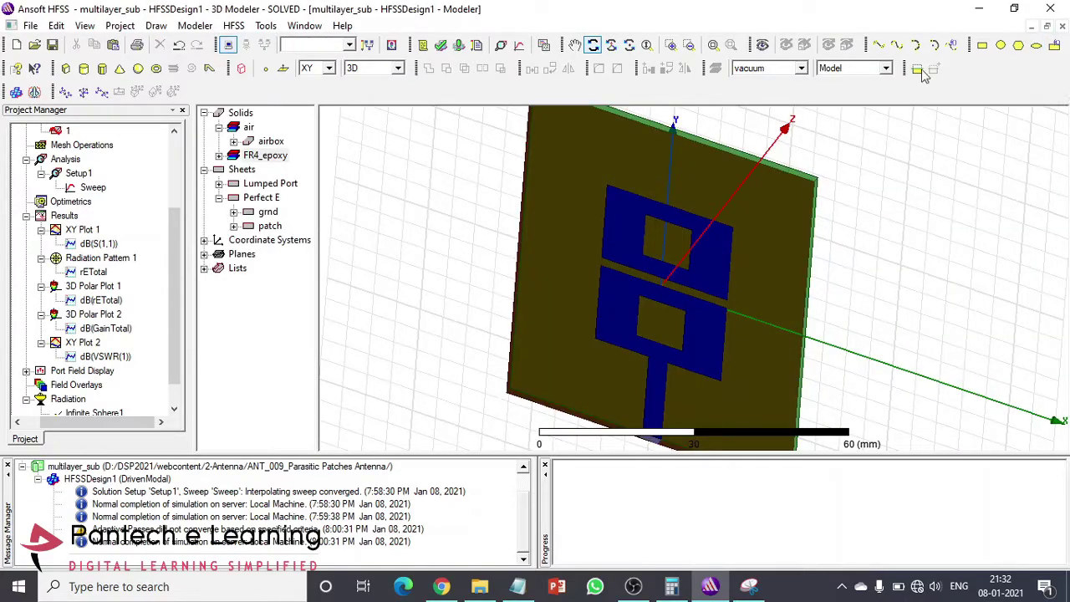
Turn on the visibility of the airbox in the 3D model's active view
{"action": "left_click_drag", "start_coordinate": [713, 194], "coordinate": [667, 275]}
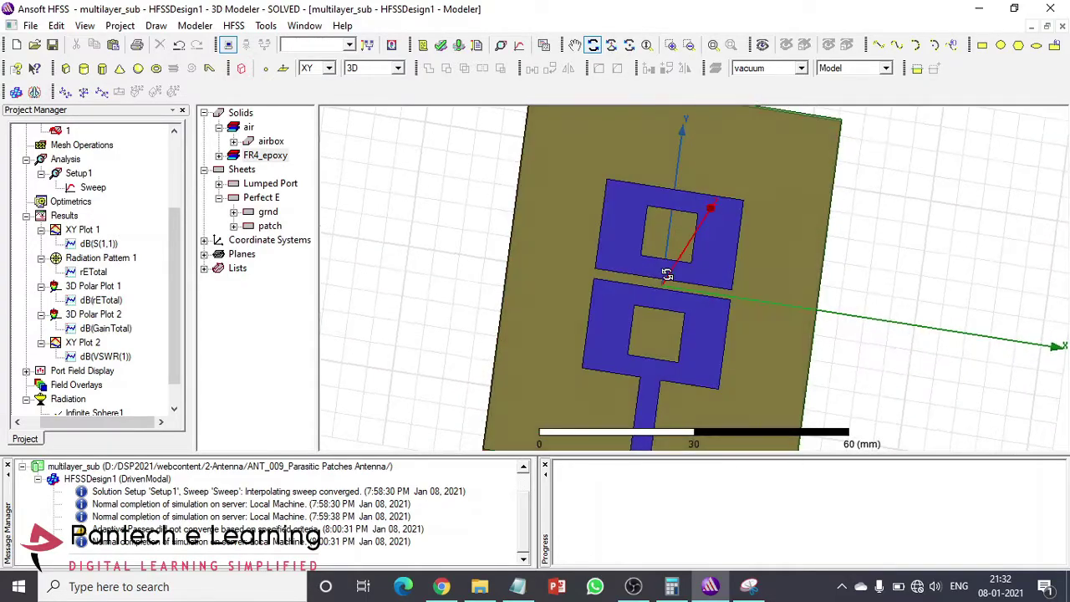
{"action": "left_click", "coordinate": [87, 26]}
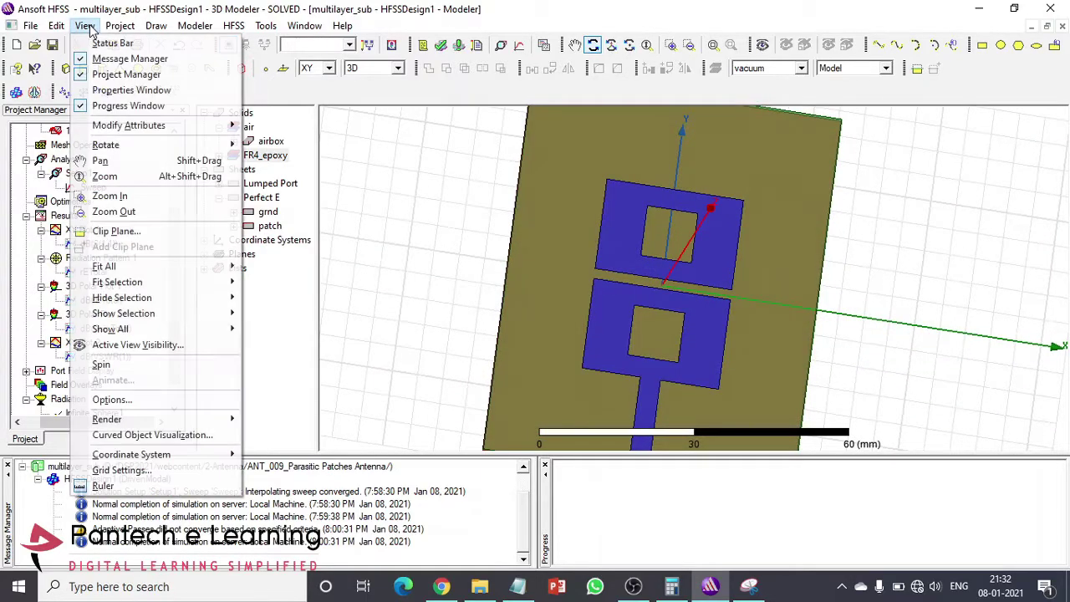
{"action": "left_click", "coordinate": [184, 348]}
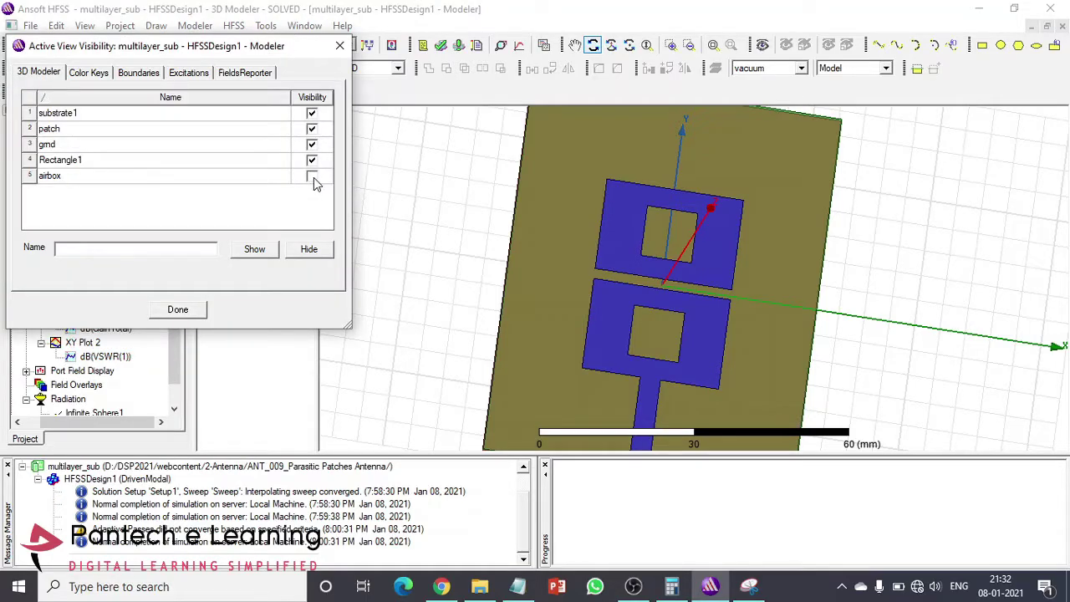
{"action": "left_click", "coordinate": [312, 177]}
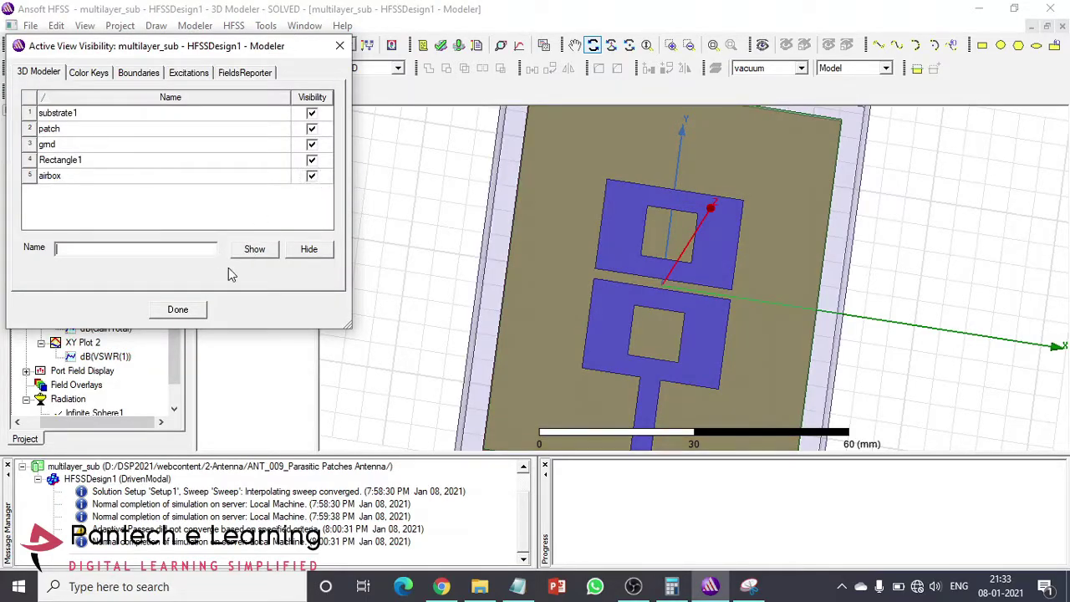
{"action": "left_click", "coordinate": [178, 308]}
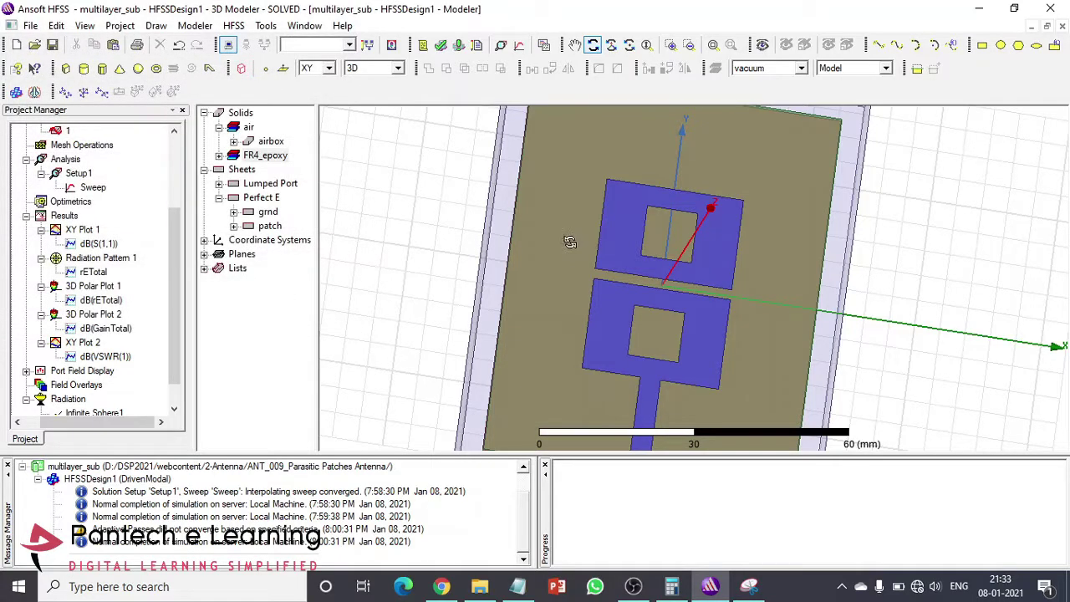
{"action": "left_click_drag", "start_coordinate": [569, 239], "coordinate": [560, 193]}
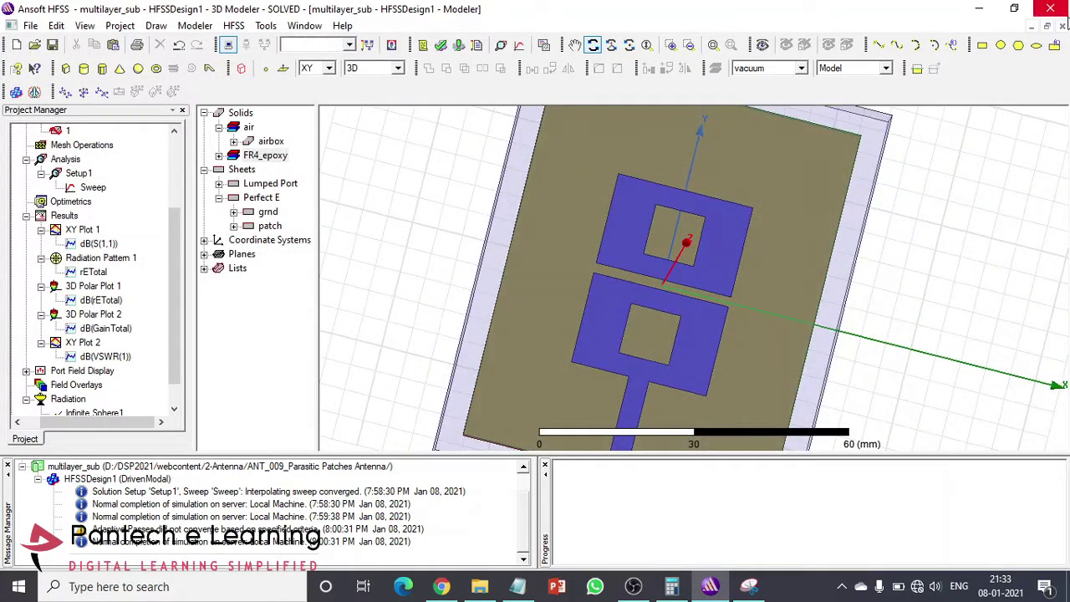